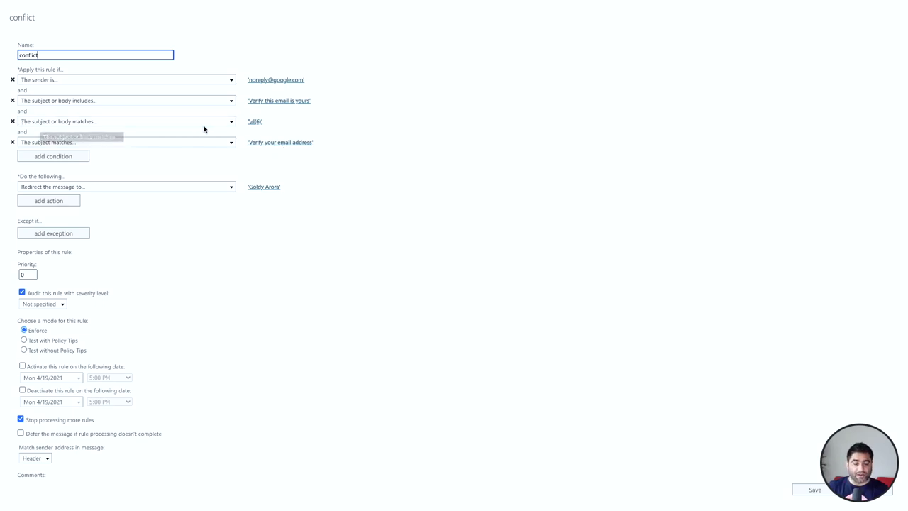
left_click(254, 124)
double_click(408, 247)
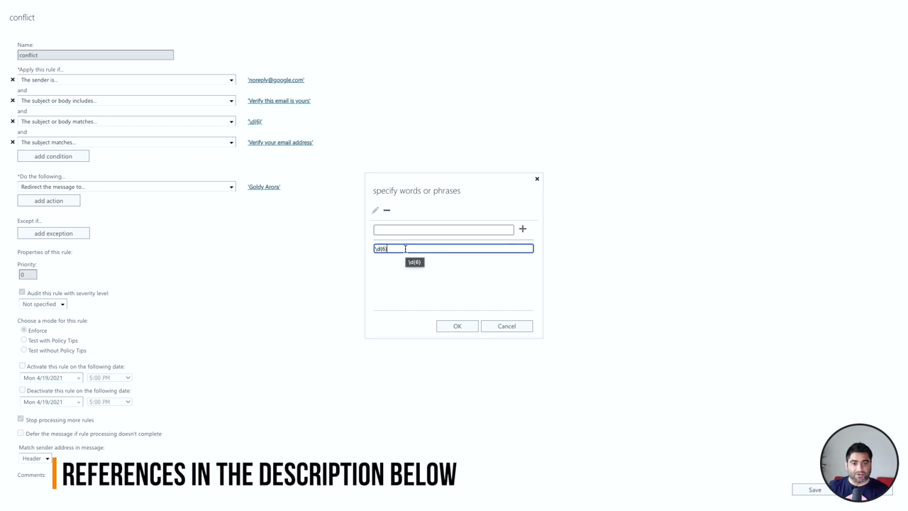
left_click(506, 326)
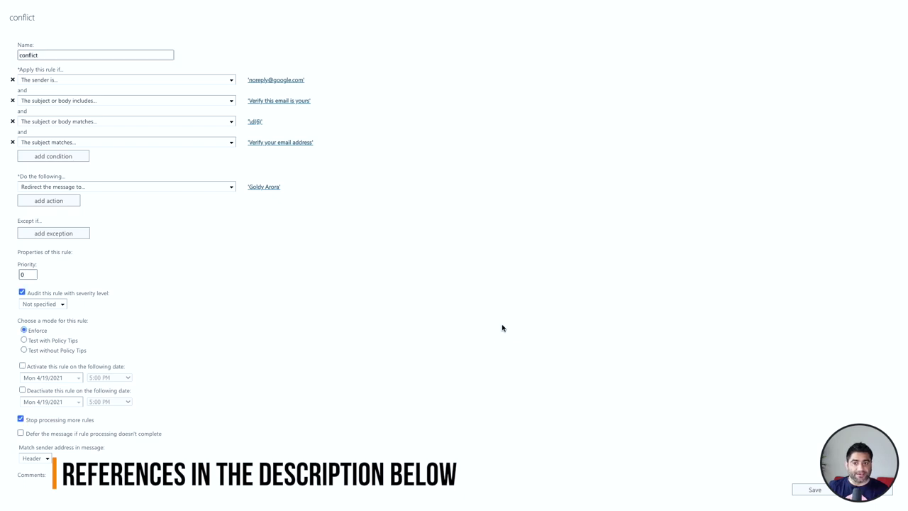
Step: Start a blank new transport rule below the 'conflict' rule and show all its options
scroll(230, 237, "down", 1)
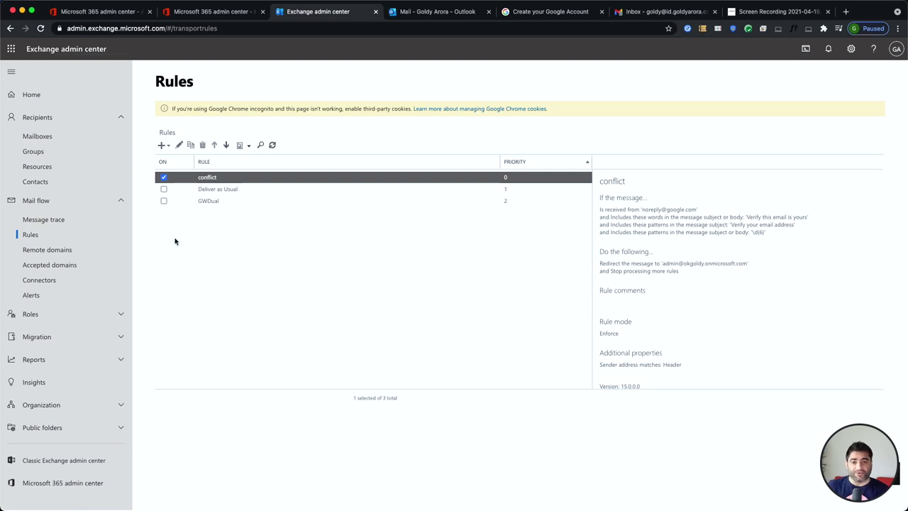
left_click(164, 146)
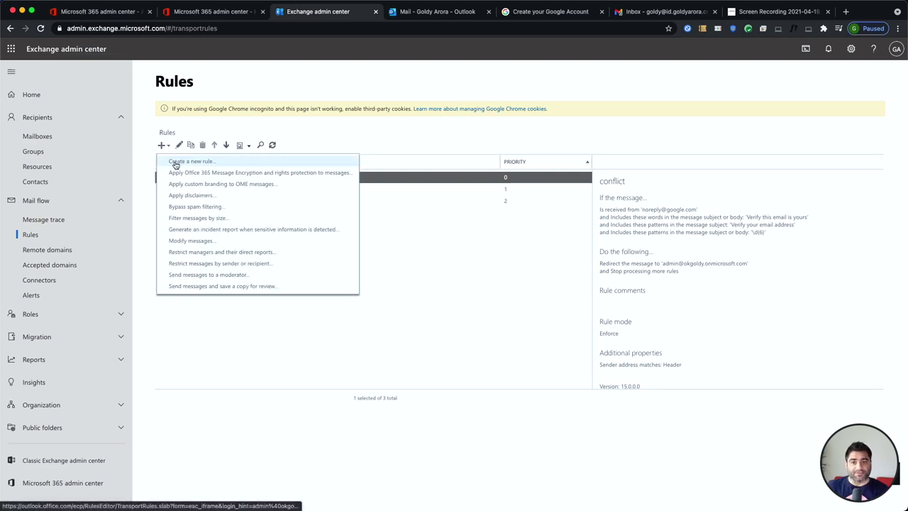
left_click(175, 161)
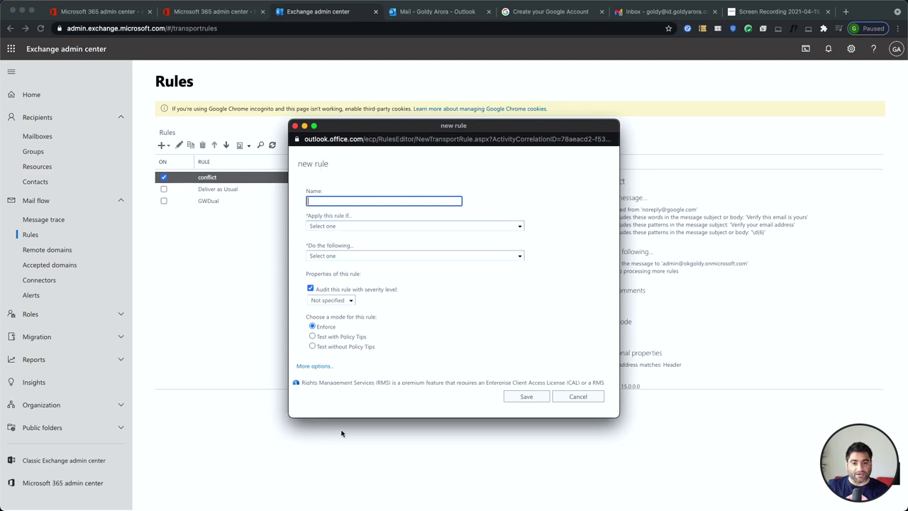
left_click(314, 367)
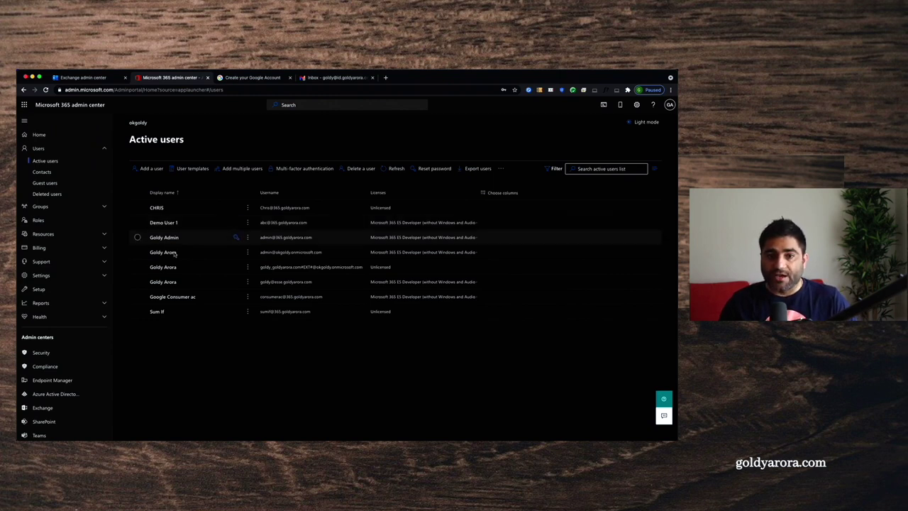
Step: Copy the full username address from the Google Consumer ac user's account details
left_click(172, 297)
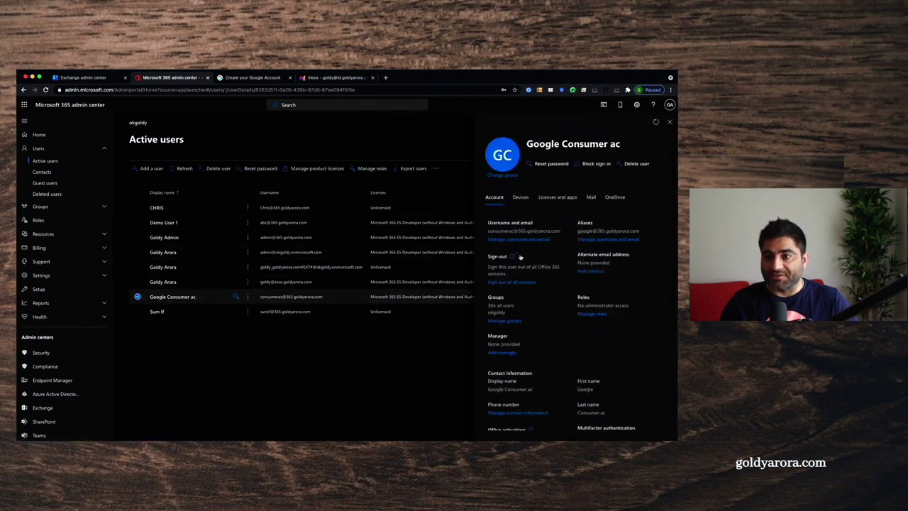
left_click_drag(489, 230, 516, 230)
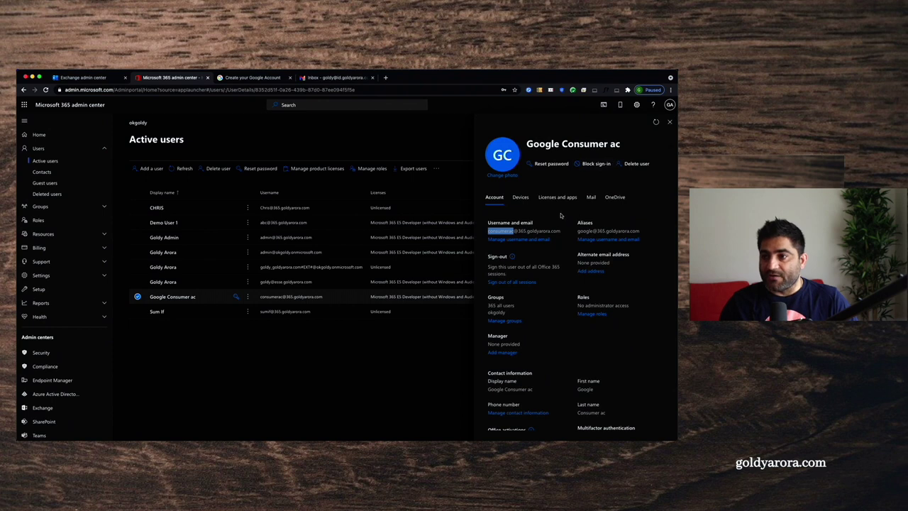
left_click(670, 122)
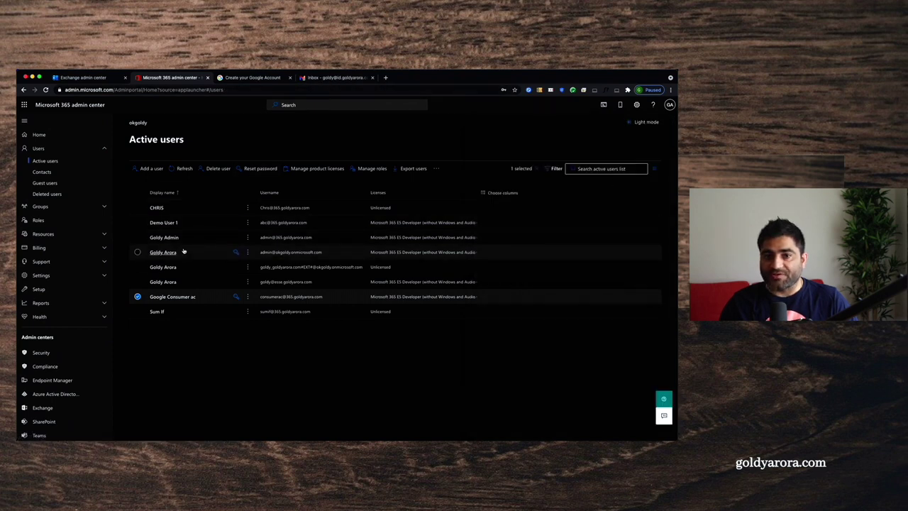
left_click(178, 297)
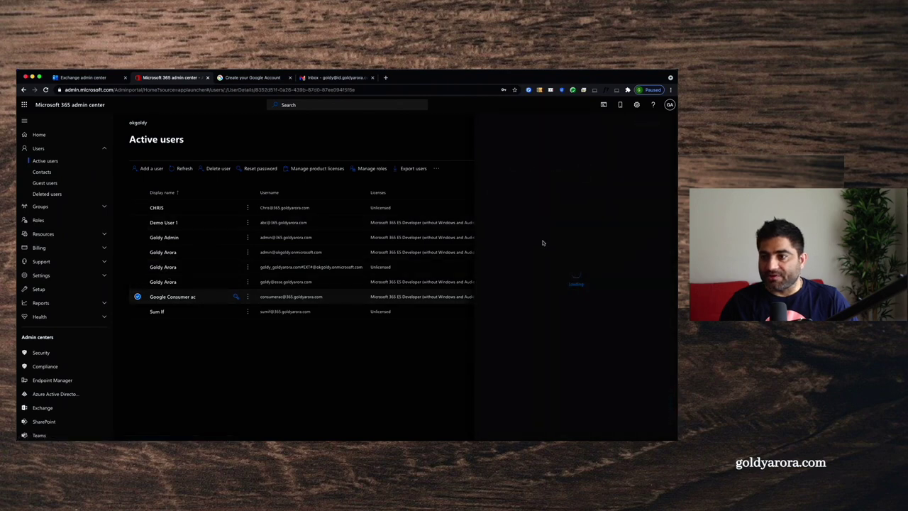
triple_click(523, 230)
right_click(526, 231)
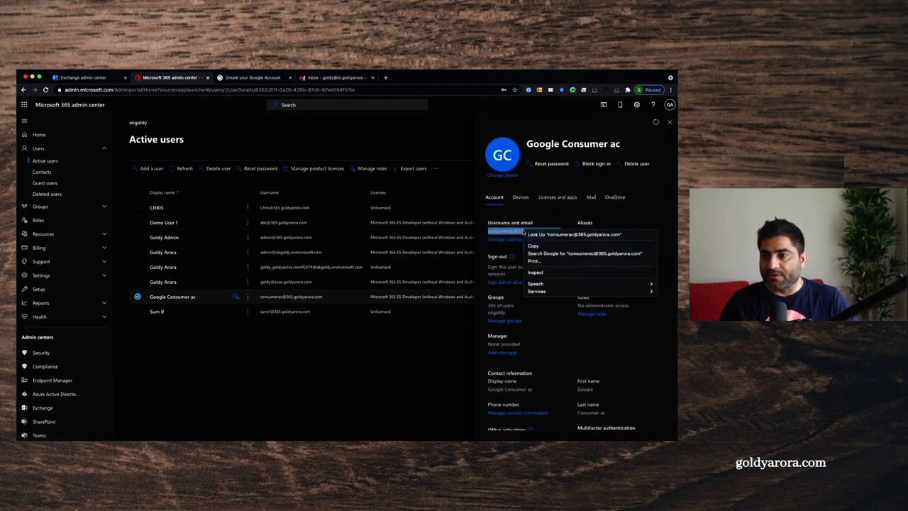
left_click(332, 78)
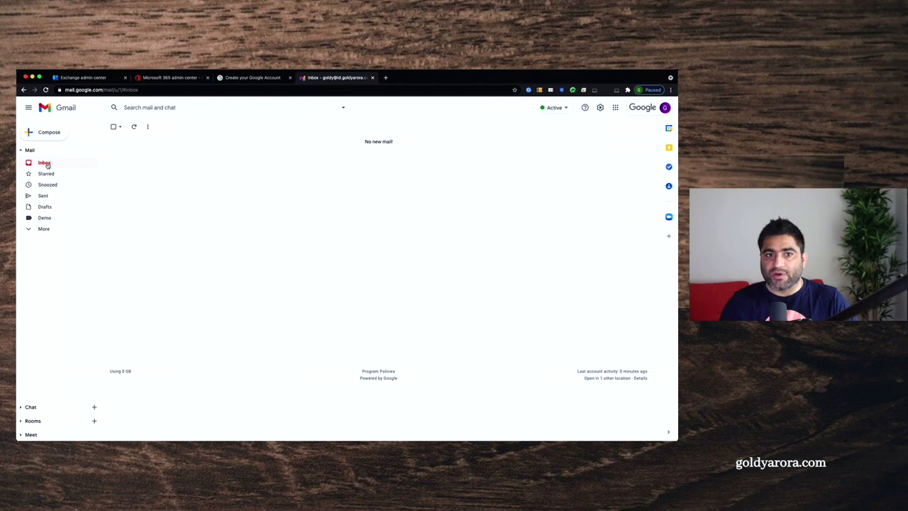
Step: Send a 'Test email' message from Gmail to the copied Google Consumer ac address
left_click(50, 132)
key("super+v")
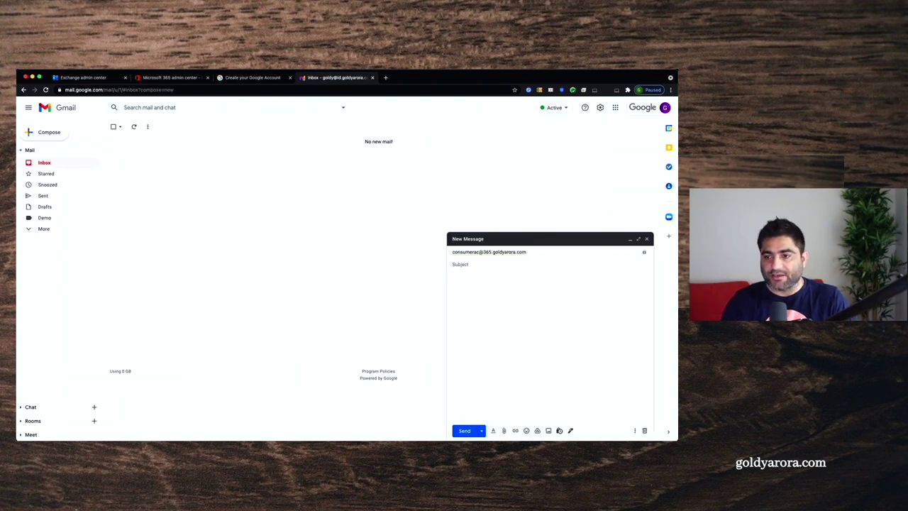
type("Test email")
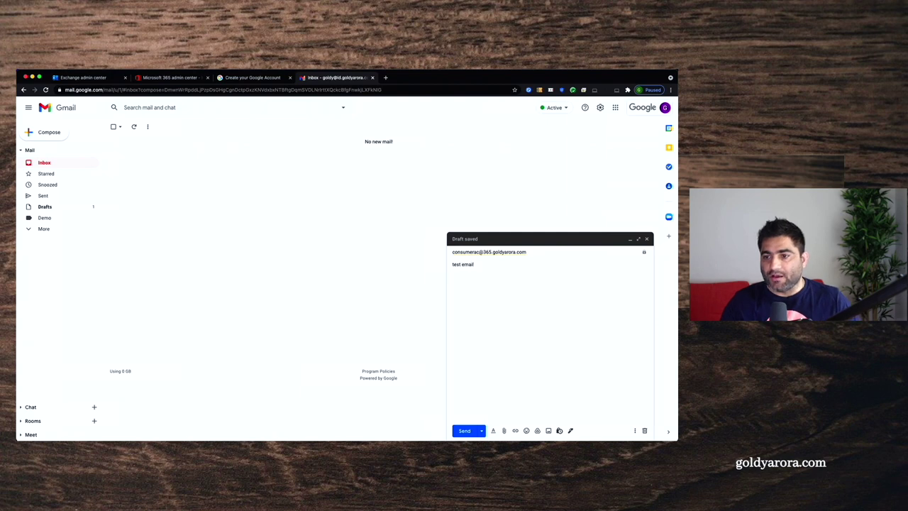
left_click(465, 431)
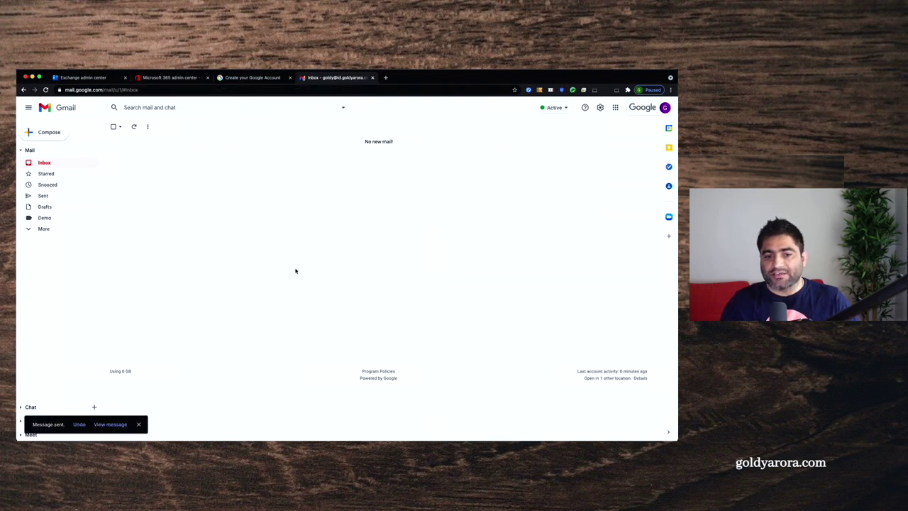
key("ctrl+Up")
left_click(290, 233)
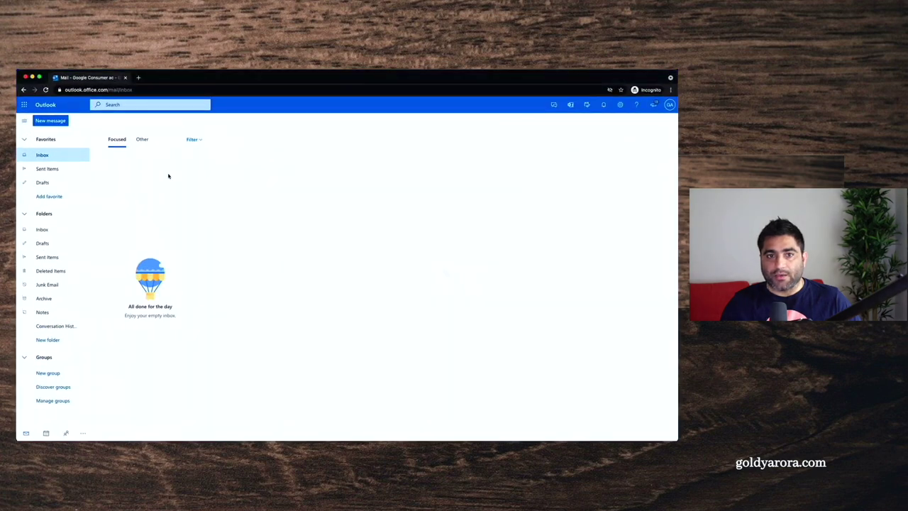
Step: Check the signed-in account and the Focused and Other inboxes until the test email arrives
left_click(142, 140)
left_click(122, 141)
left_click(670, 105)
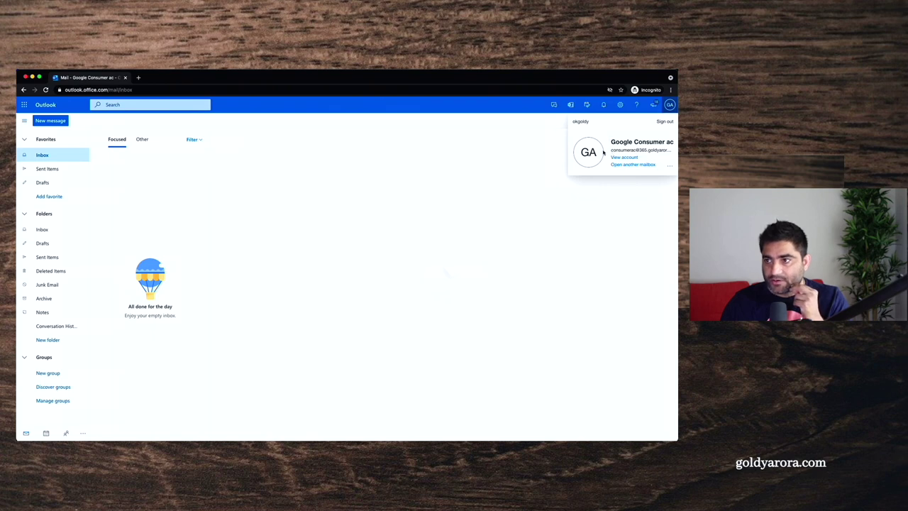
left_click(487, 188)
left_click(143, 144)
left_click(116, 142)
left_click(143, 139)
left_click(118, 140)
left_click(136, 141)
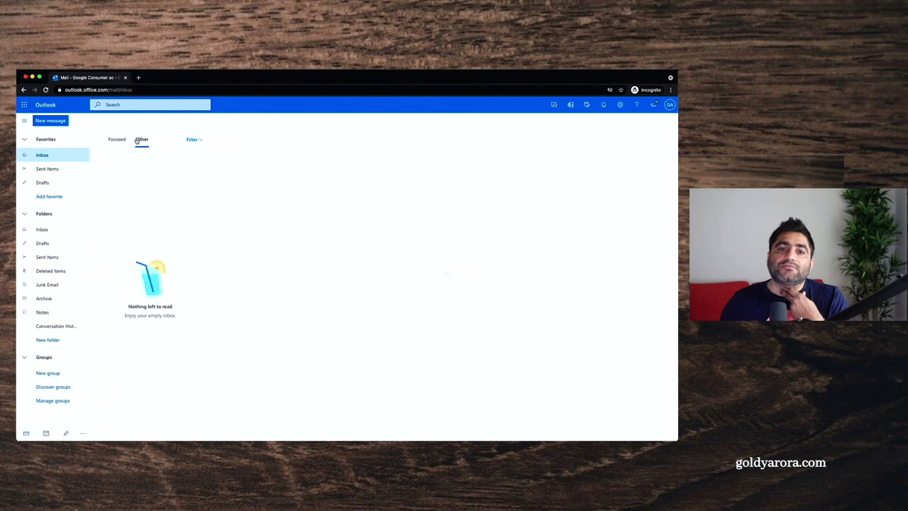
left_click(117, 142)
left_click(137, 141)
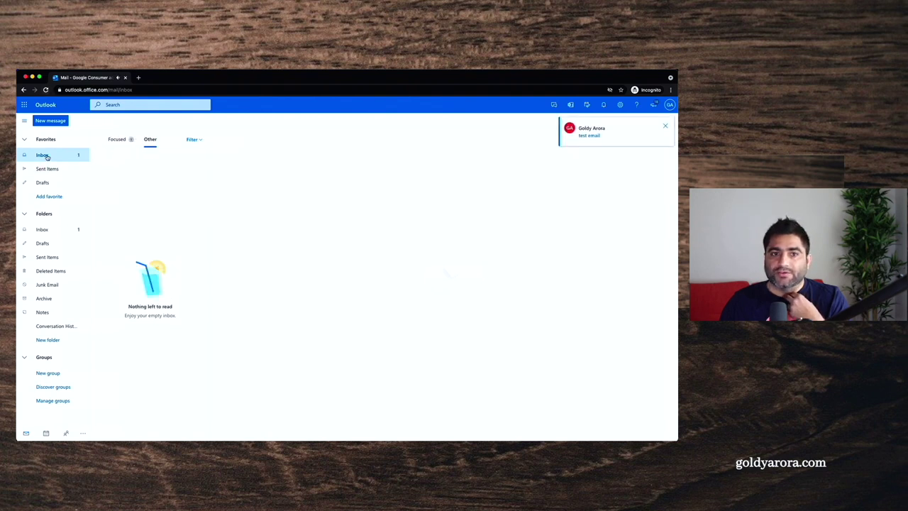
left_click(122, 142)
Step: Open the arrived test email, then empty Focused into Deleted Items
left_click(124, 170)
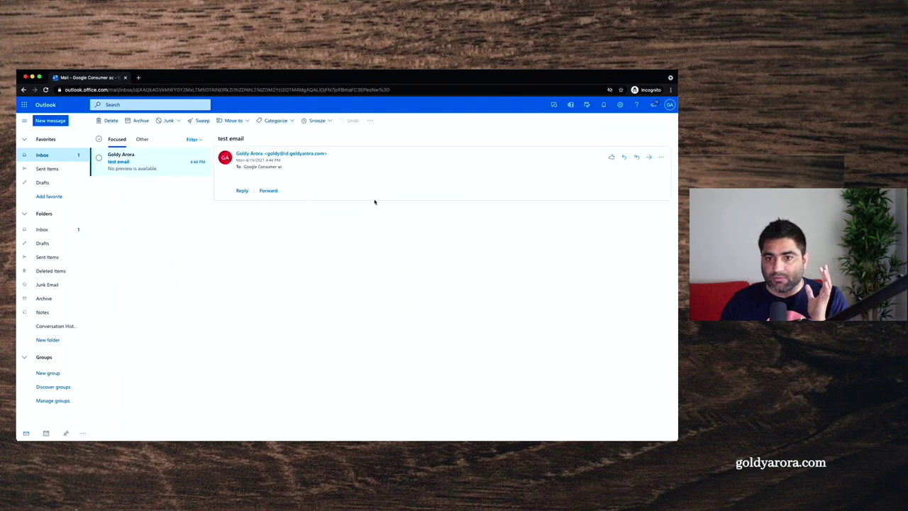
left_click(99, 158)
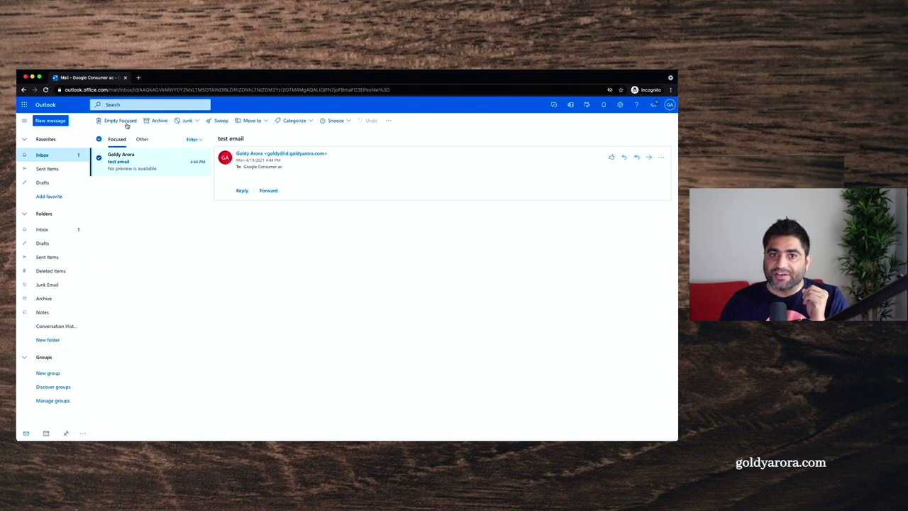
left_click(127, 126)
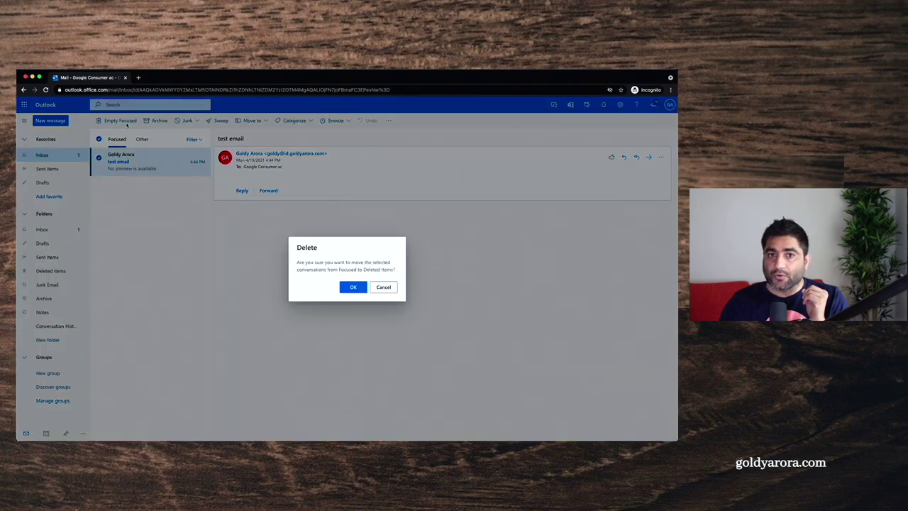
left_click(351, 286)
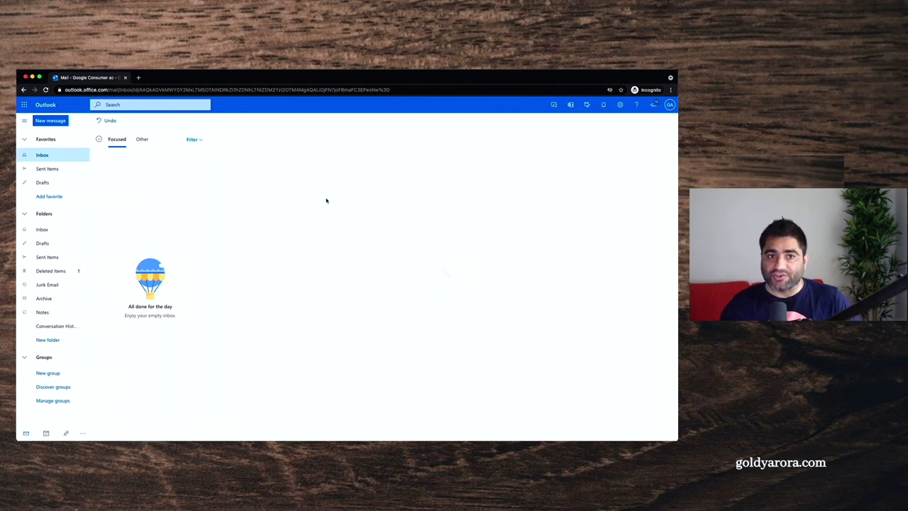
key("ctrl+Up")
left_click(304, 208)
left_click(253, 77)
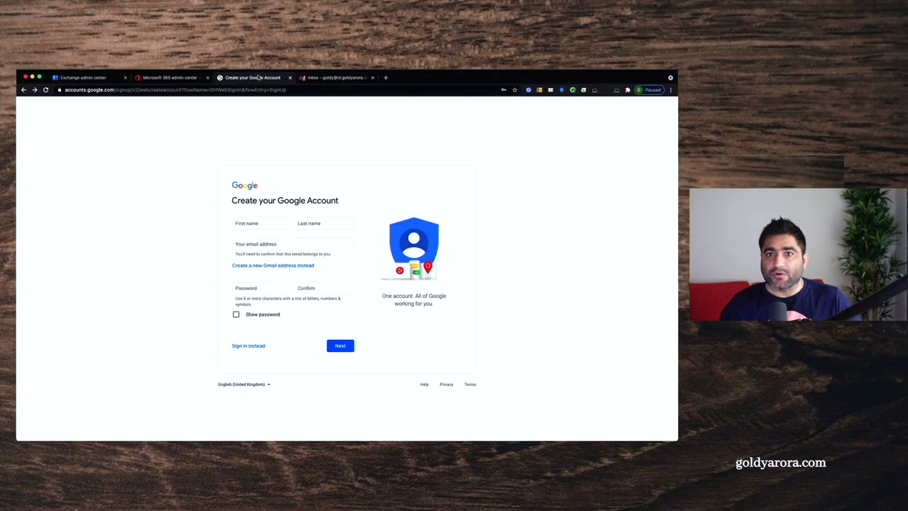
Step: Enter first name 'Test', last name 'user', and paste the copied address as the account email
left_click(256, 224)
type("Test")
left_click(324, 224)
type("user")
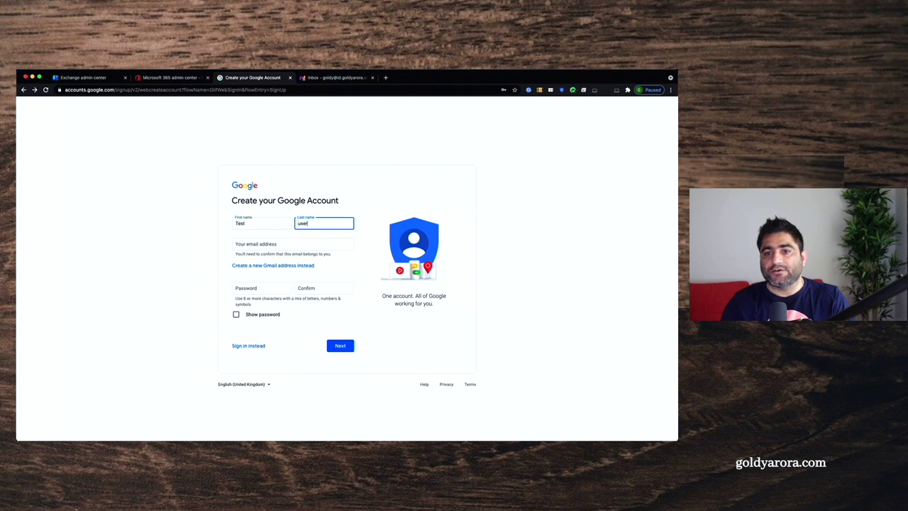
left_click(254, 267)
left_click(251, 266)
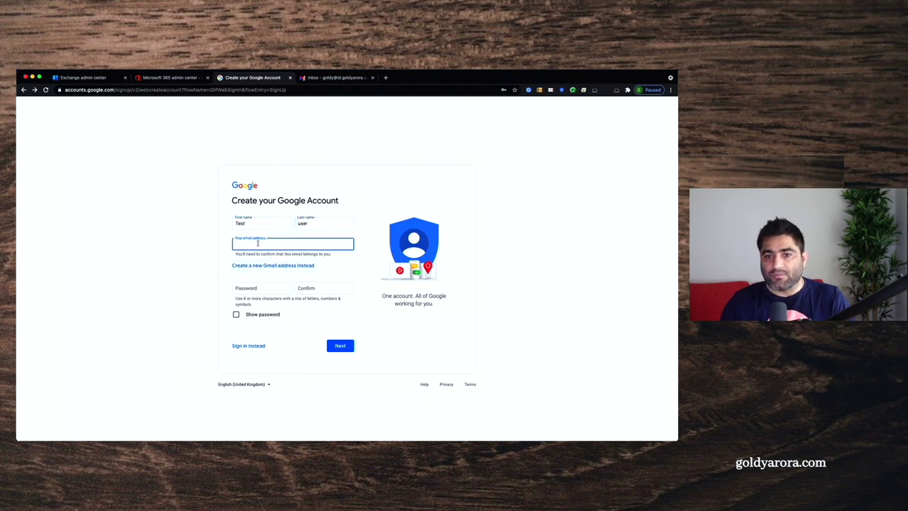
key("super+v")
left_click(229, 254)
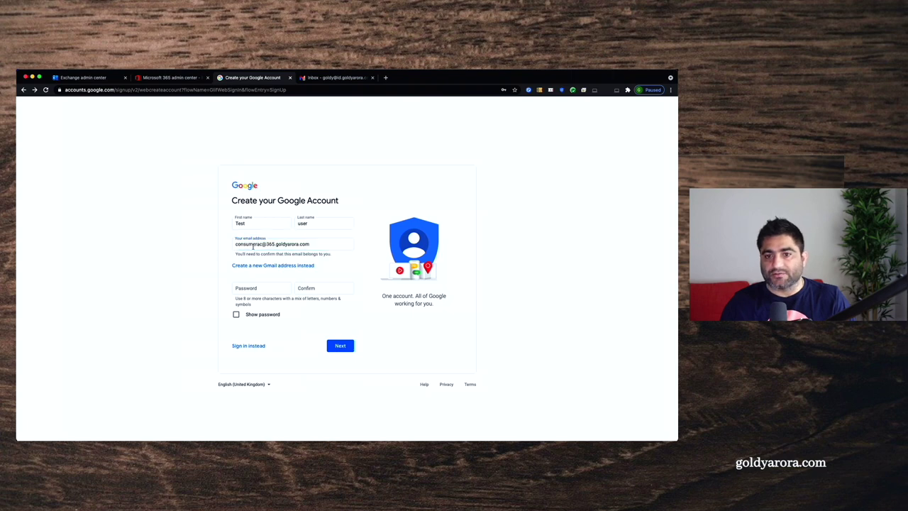
Step: Set the account password, submit the sign-up form, and dismiss the save-password offer
left_click(244, 288)
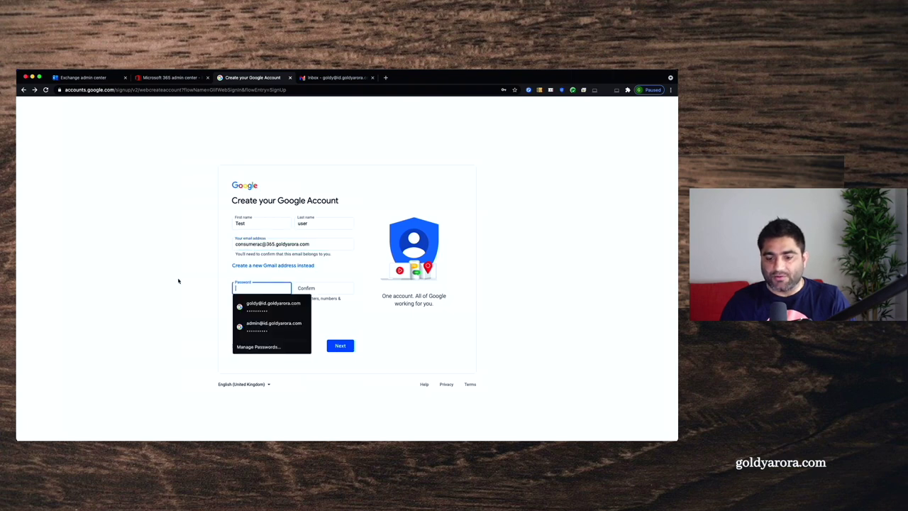
type("a1")
key("Tab")
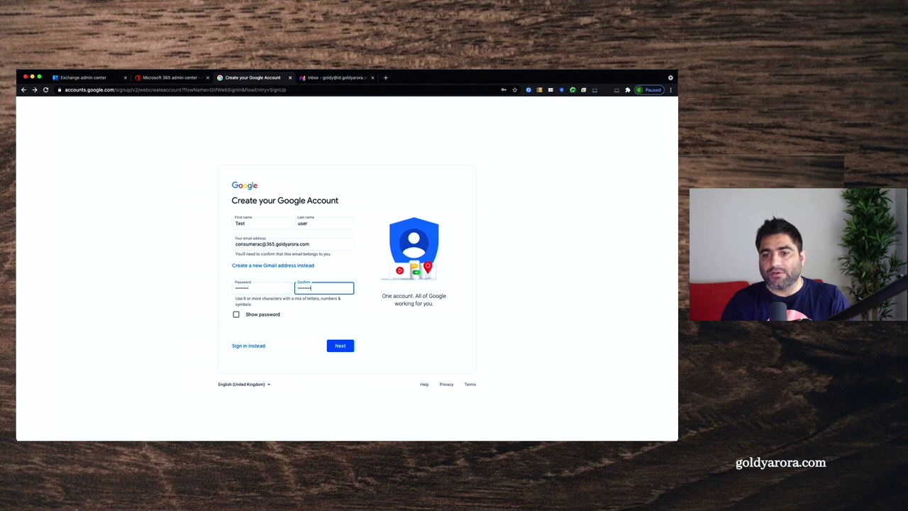
left_click(349, 349)
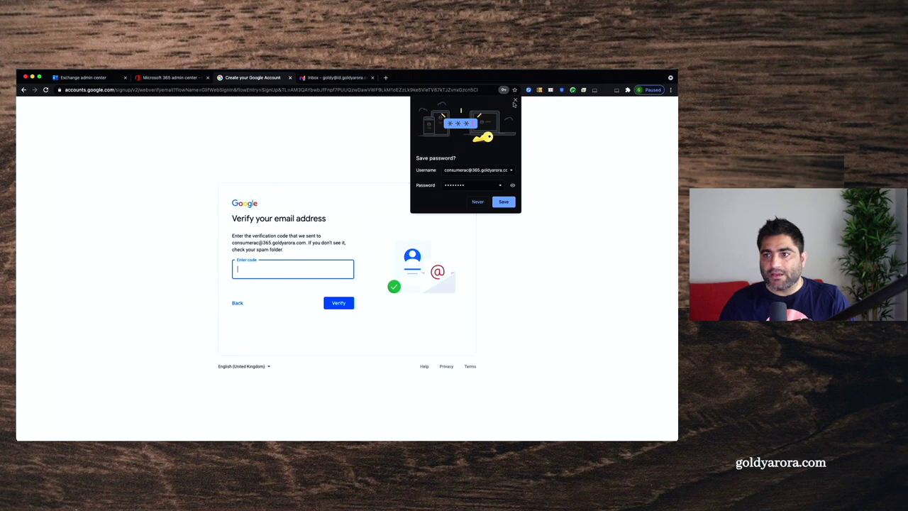
left_click(515, 104)
left_click_drag(233, 243, 306, 243)
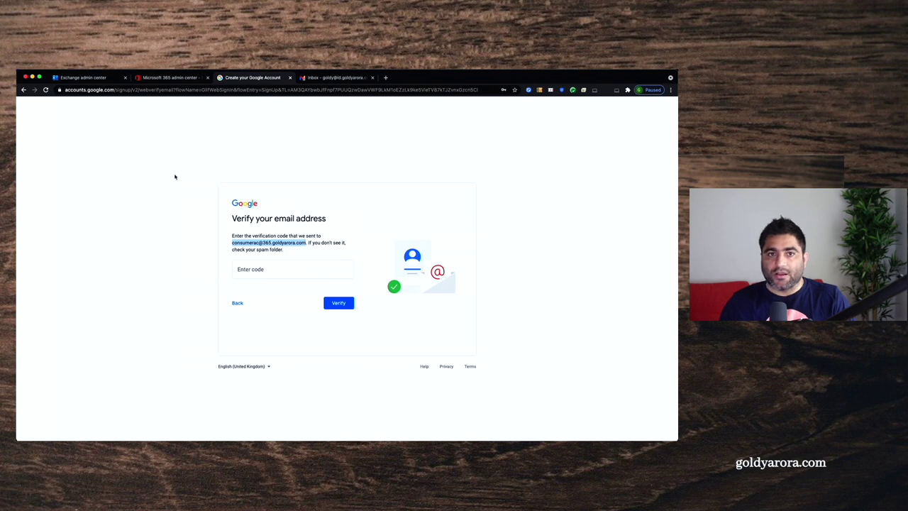
key("ctrl+Up")
Step: Confirm no Google verification email reached the test user's Outlook Focused or Other inbox
left_click(179, 177)
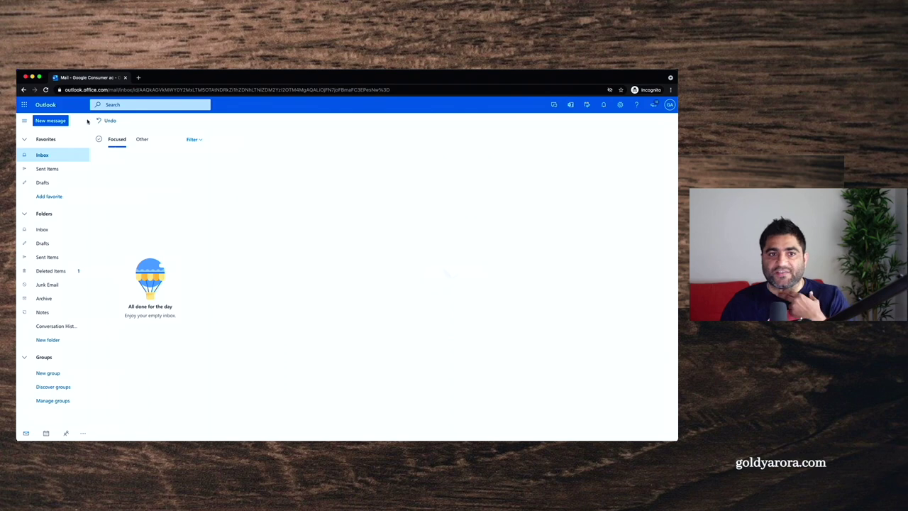
left_click(142, 139)
left_click(116, 140)
left_click(141, 140)
left_click(117, 140)
left_click(144, 141)
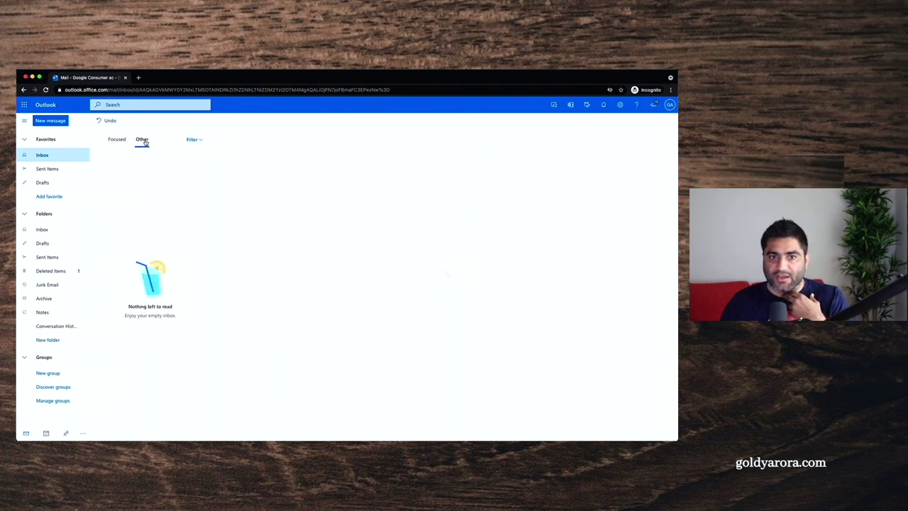
key("ctrl+Up")
left_click(301, 211)
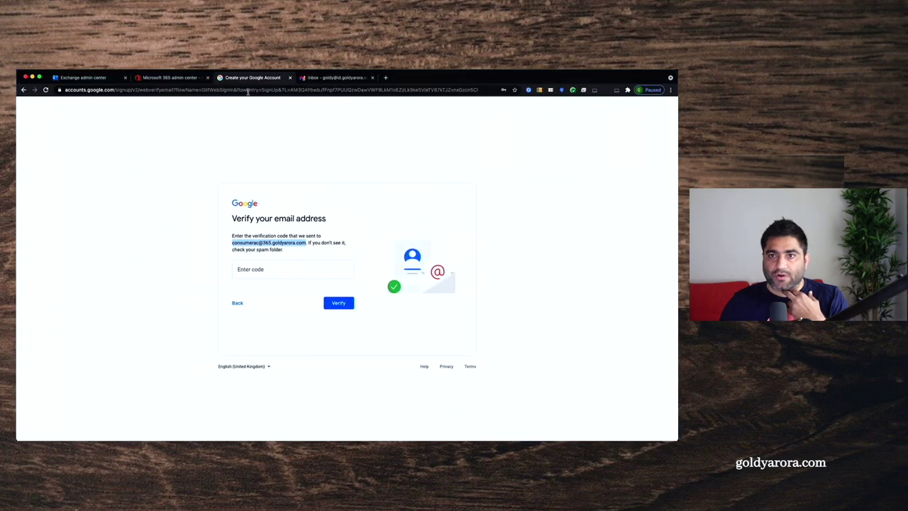
Step: Close the user's detail pane and launch the admin's Outlook mailbox from the app launcher
left_click(94, 80)
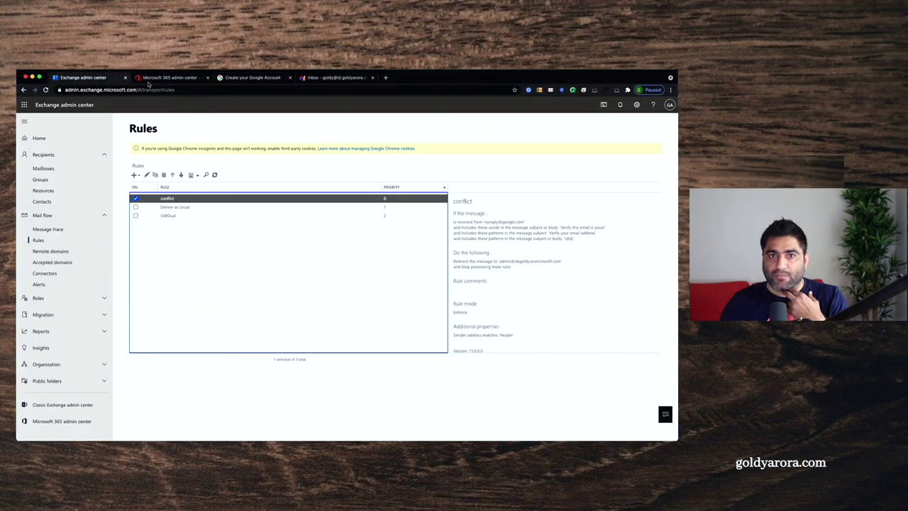
left_click(167, 78)
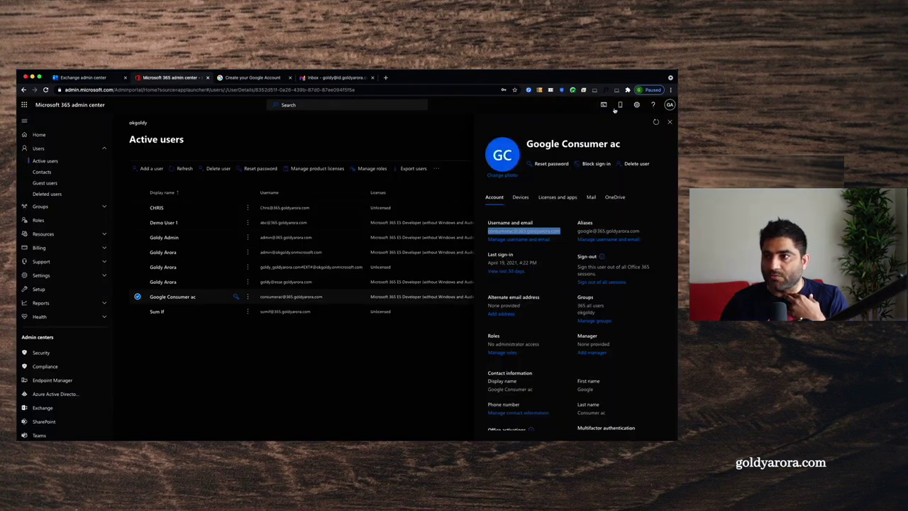
left_click(670, 123)
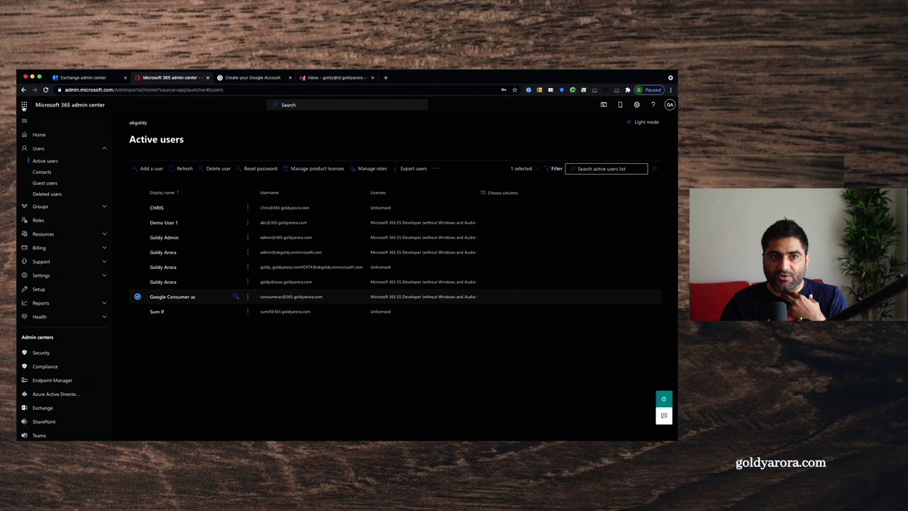
left_click(24, 104)
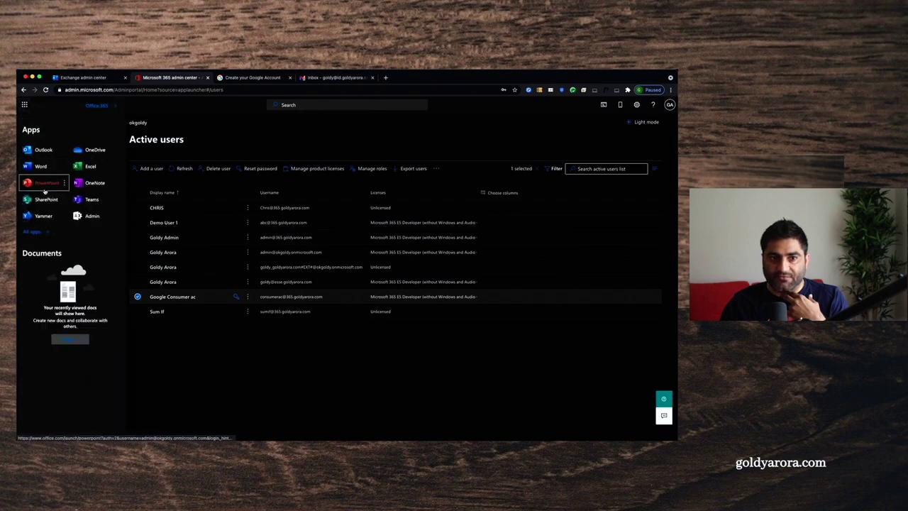
left_click(41, 150)
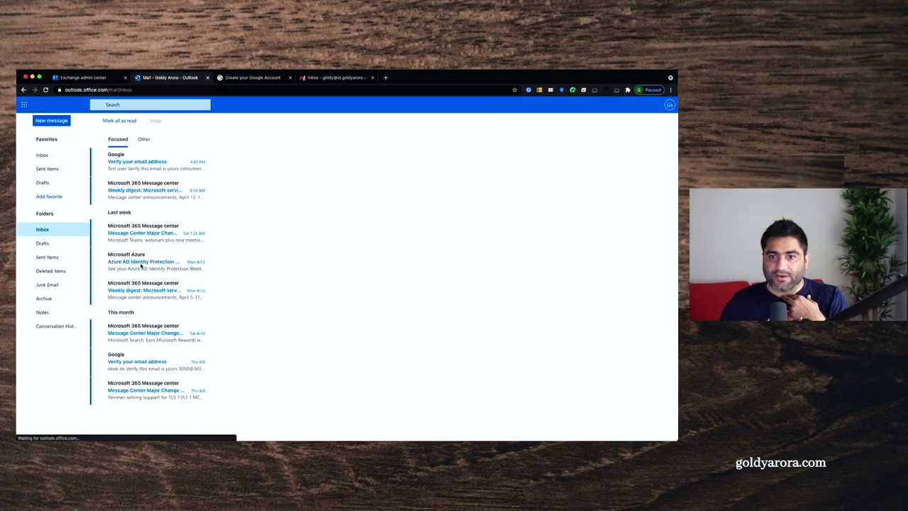
Step: Open Google's 'Verify your email address' message in the admin inbox and load its blocked content
left_click(157, 182)
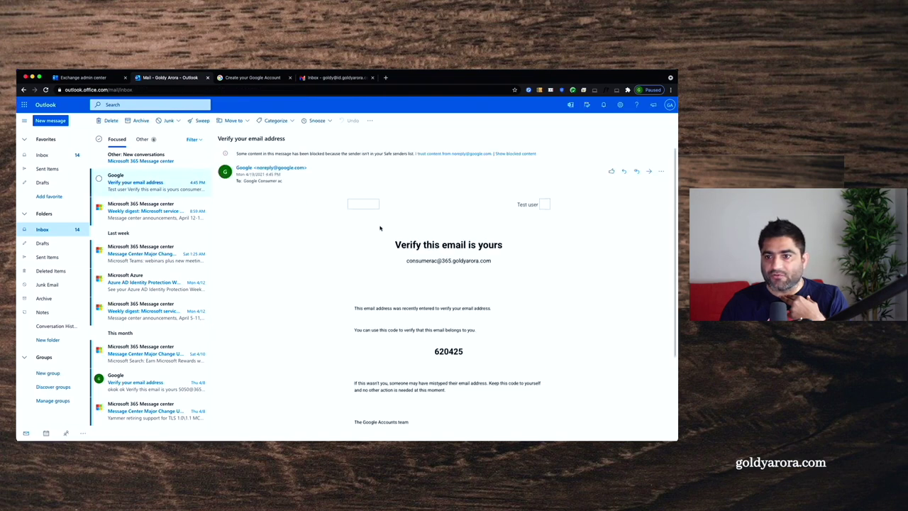
left_click_drag(395, 244, 516, 247)
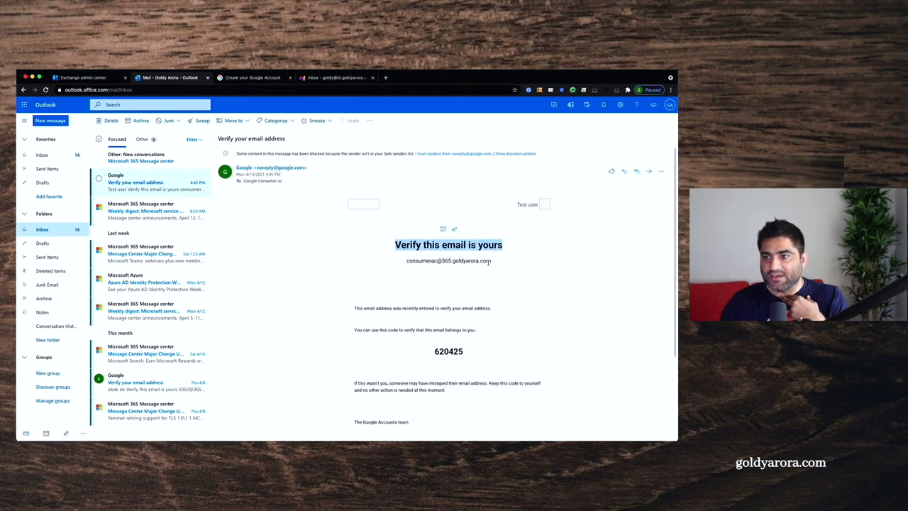
left_click(510, 154)
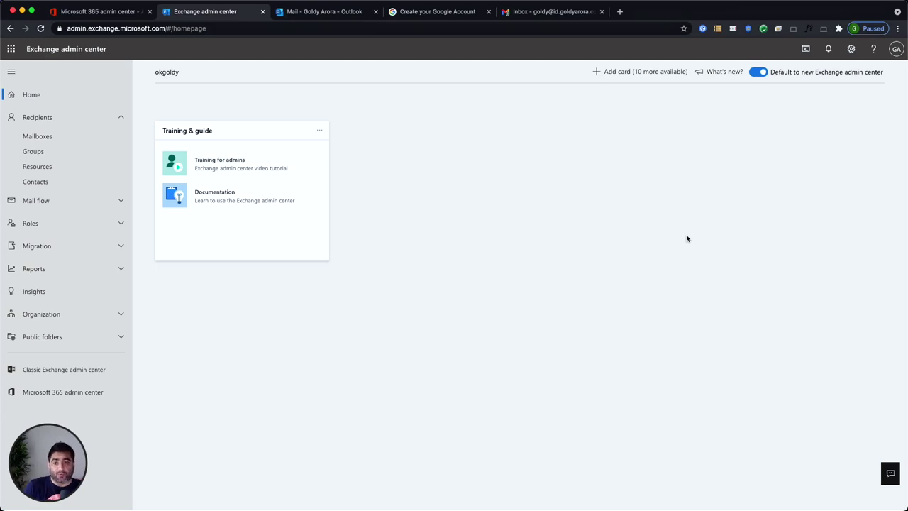
Step: Run a message trace with the test user as recipient, returning 5 messages from the last 2 days
left_click(114, 200)
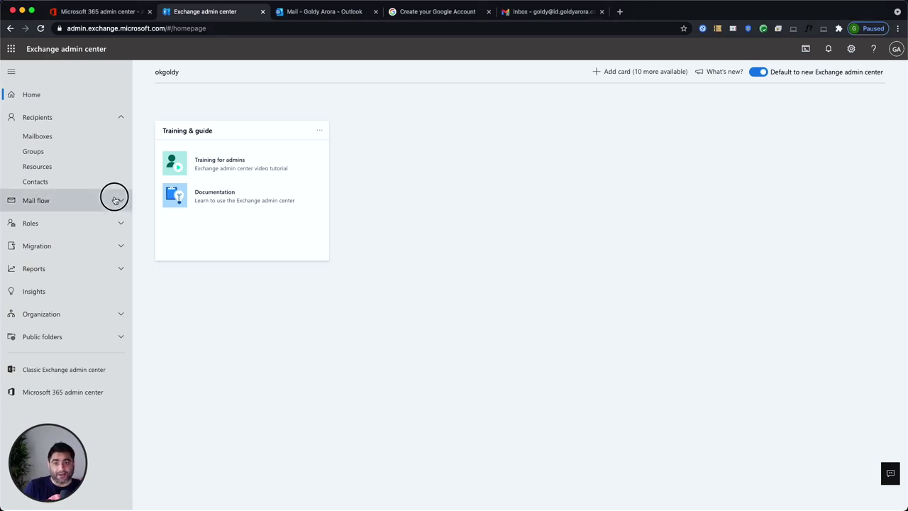
left_click(48, 223)
left_click(181, 168)
left_click(657, 201)
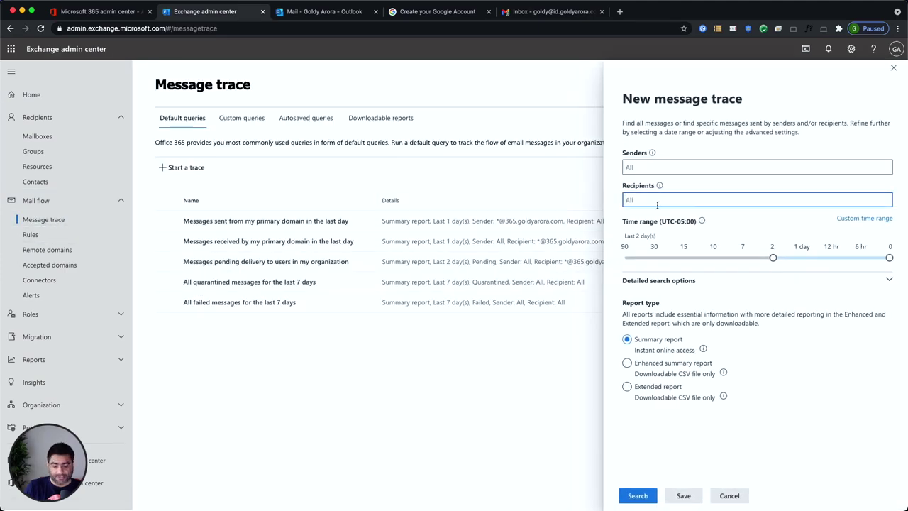
key("super+v")
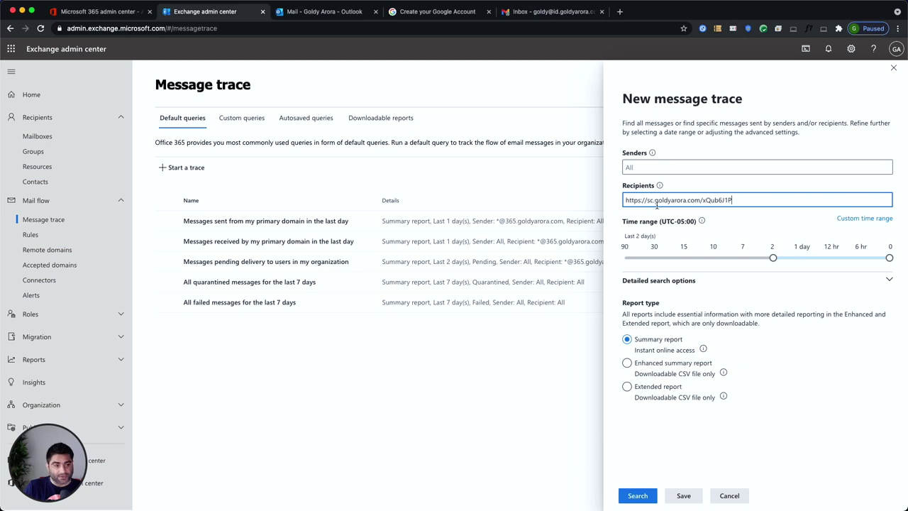
key("super+z")
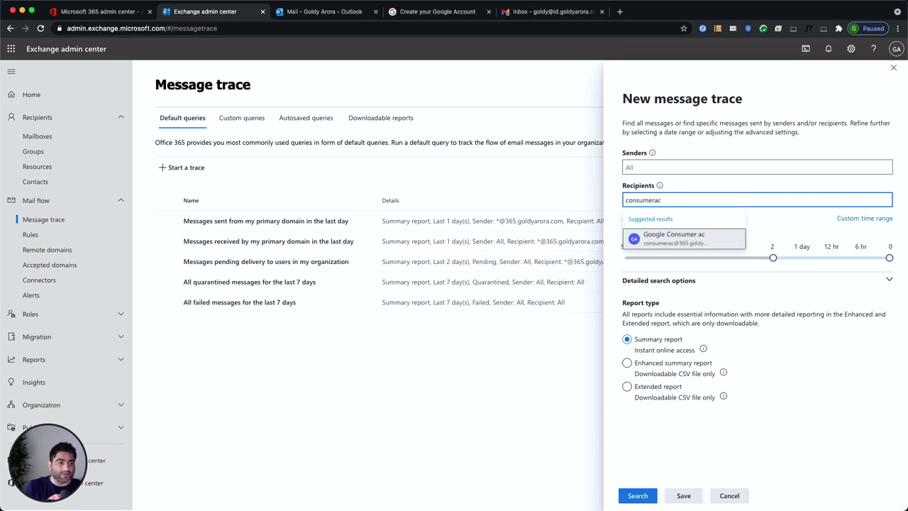
left_click(712, 240)
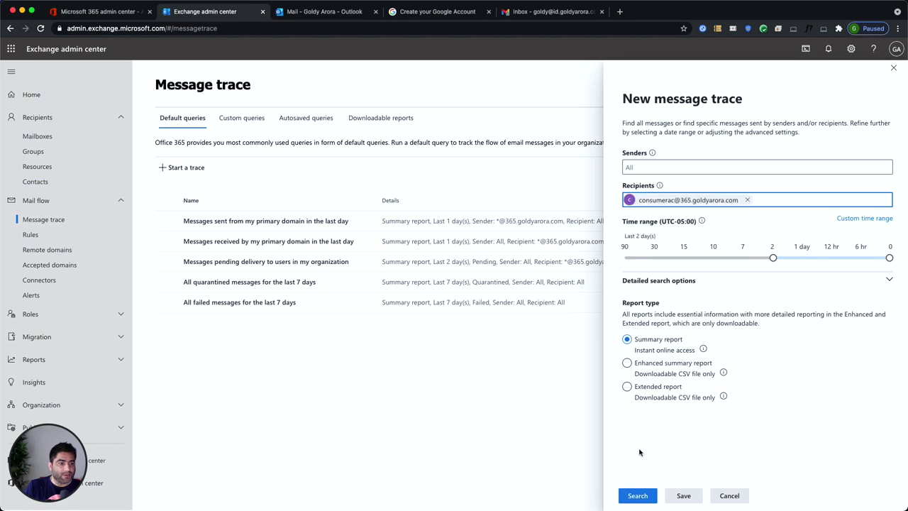
left_click(637, 496)
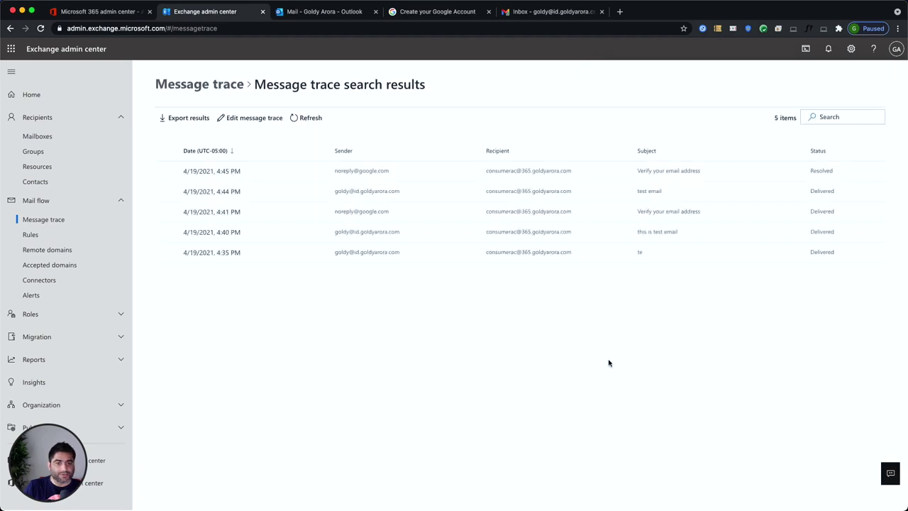
left_click(216, 176)
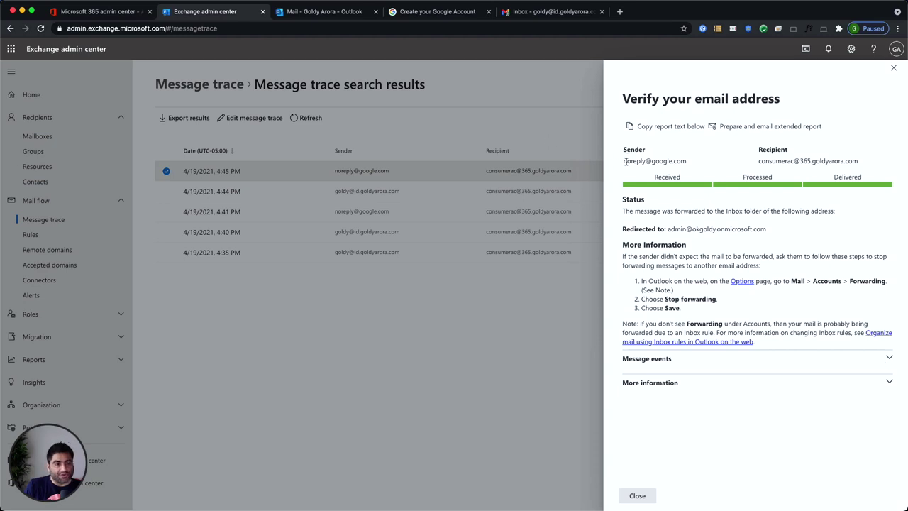
left_click_drag(625, 161, 695, 164)
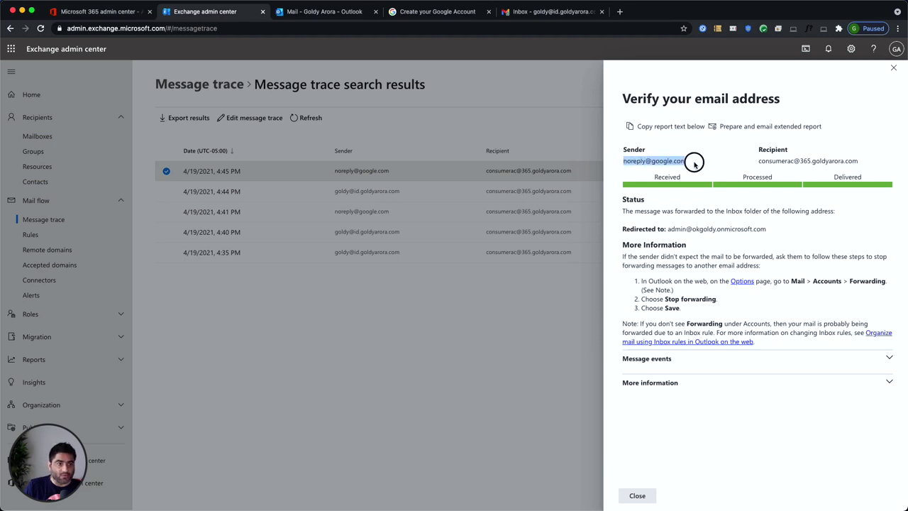
left_click(765, 161)
left_click_drag(765, 161, 859, 161)
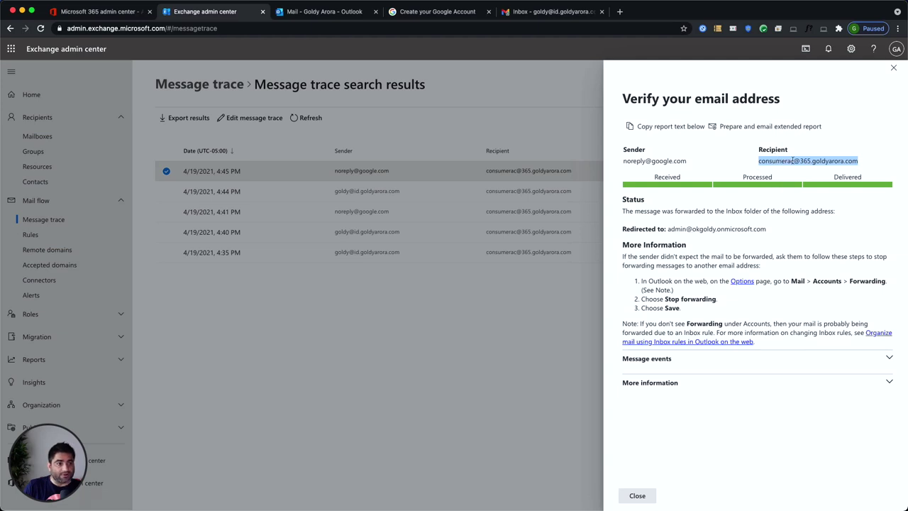
left_click_drag(668, 230, 765, 229)
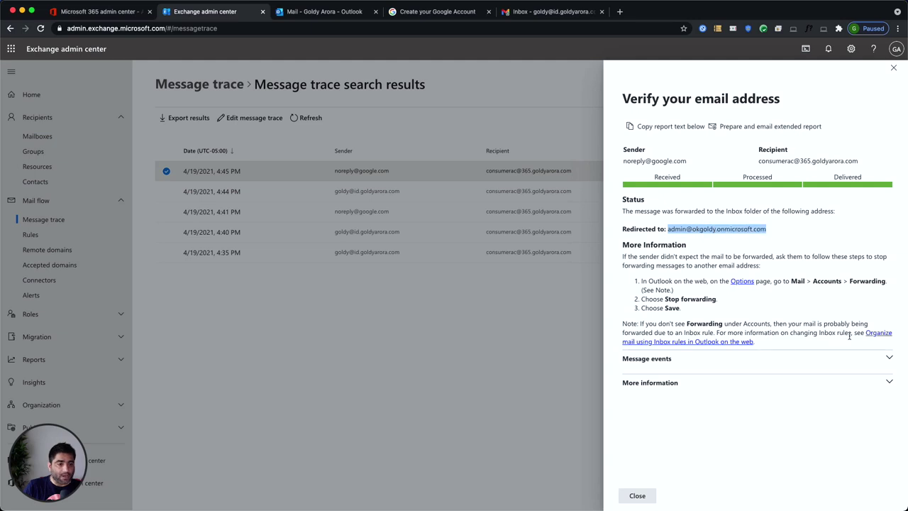
left_click(891, 359)
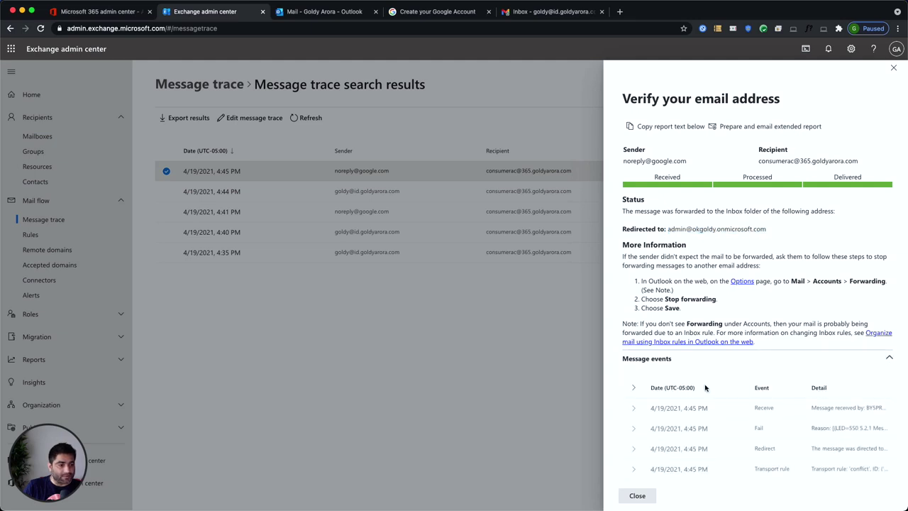
left_click(633, 388)
scroll(641, 419, "down", 5)
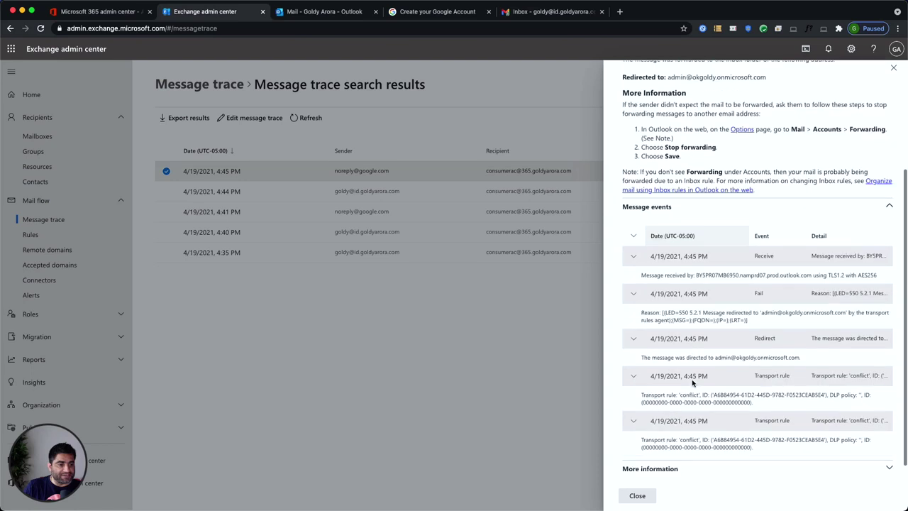
left_click_drag(641, 421, 705, 420)
left_click(637, 495)
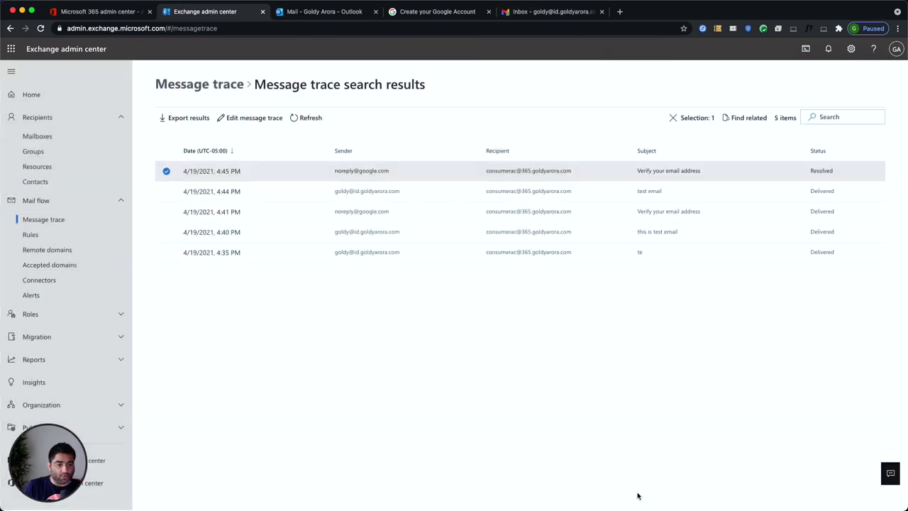
Step: Review the 'conflict' rule's four conditions and its redirect-to-admin action on the Rules page
left_click(32, 235)
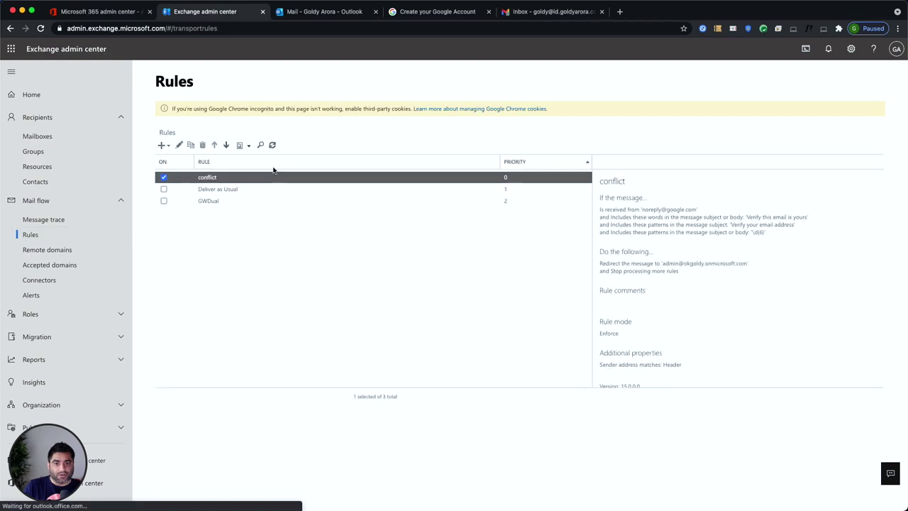
left_click_drag(600, 210, 750, 240)
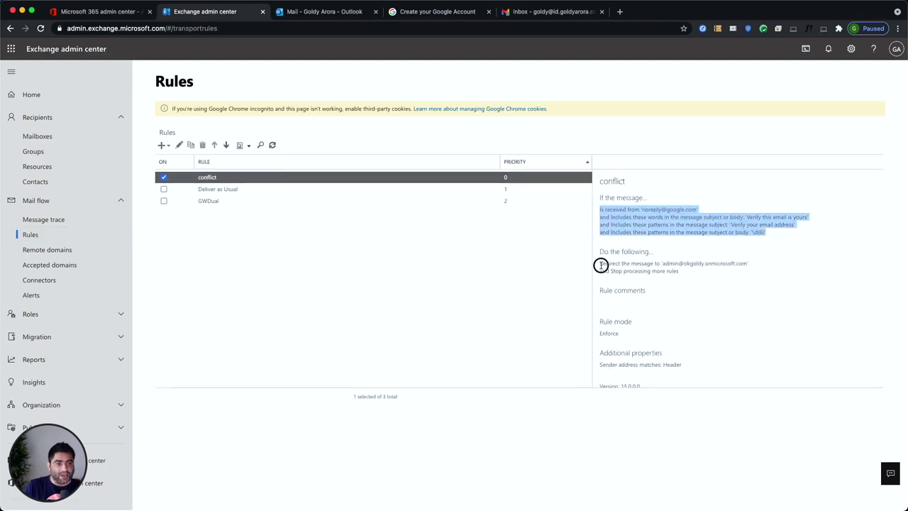